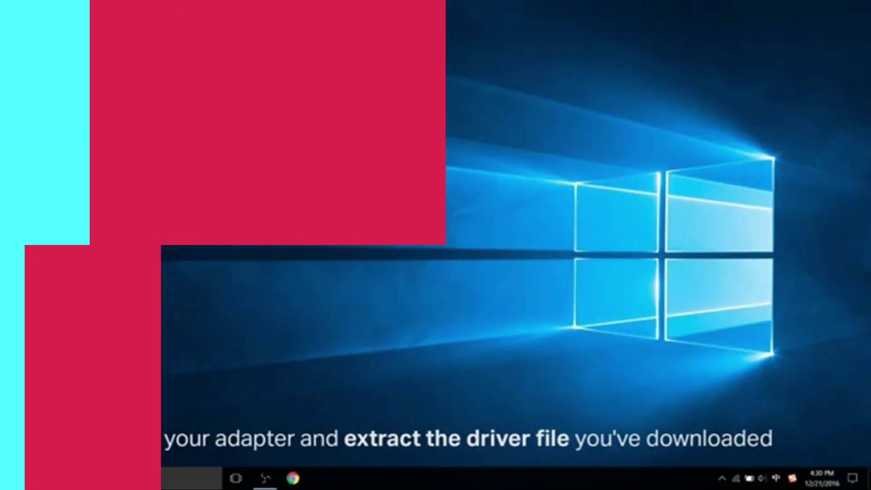
- Extract the downloaded Archer driver archive on the desktop, then open Control Panel via search
right_click(36, 138)
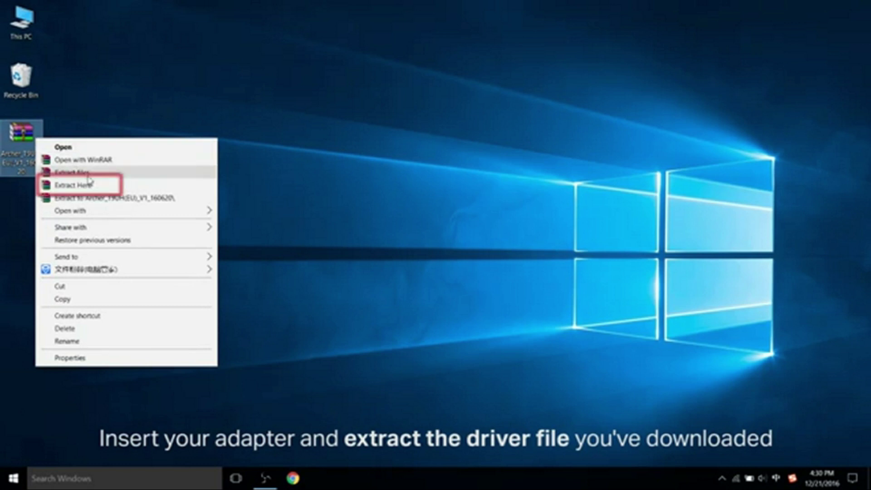
left_click(151, 188)
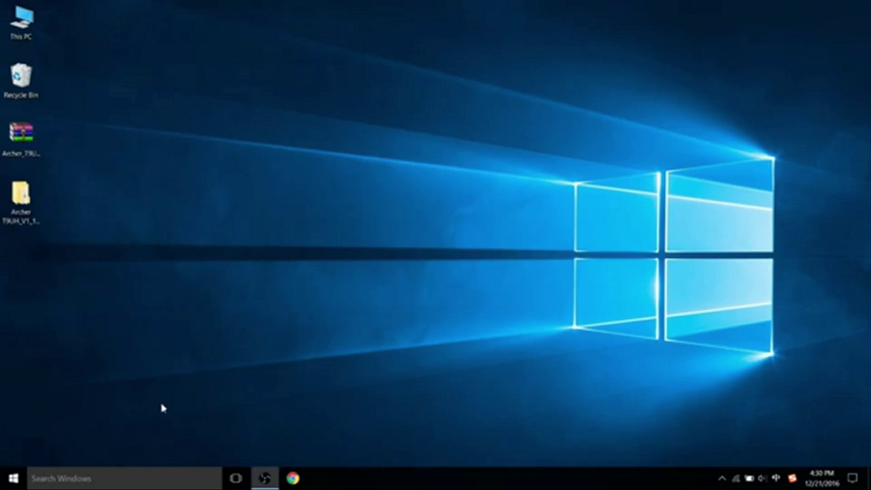
left_click(138, 477)
type("con")
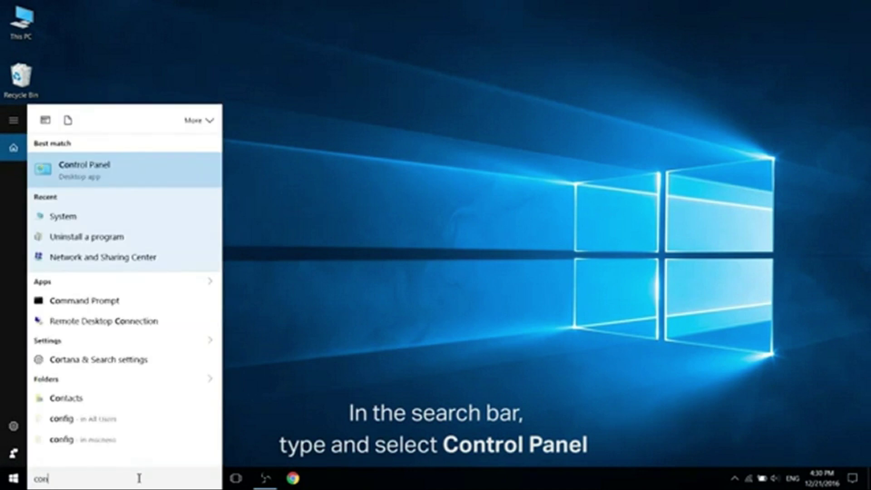
type("trol pa")
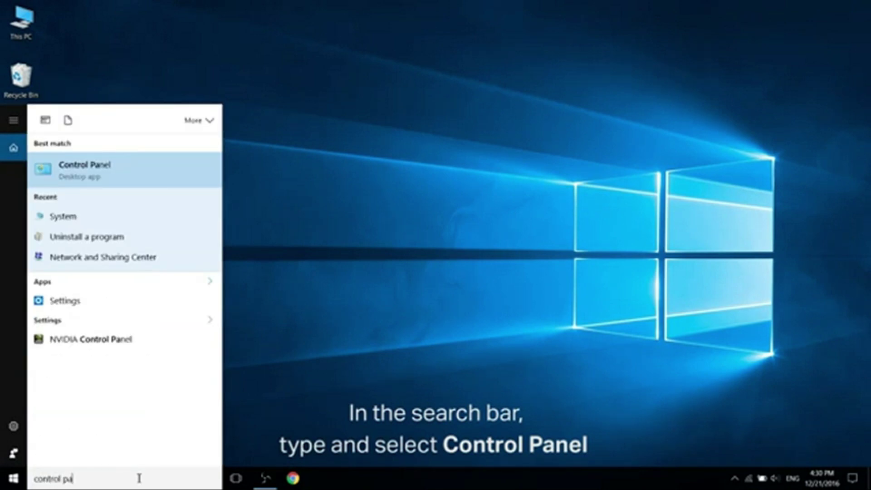
type("nel")
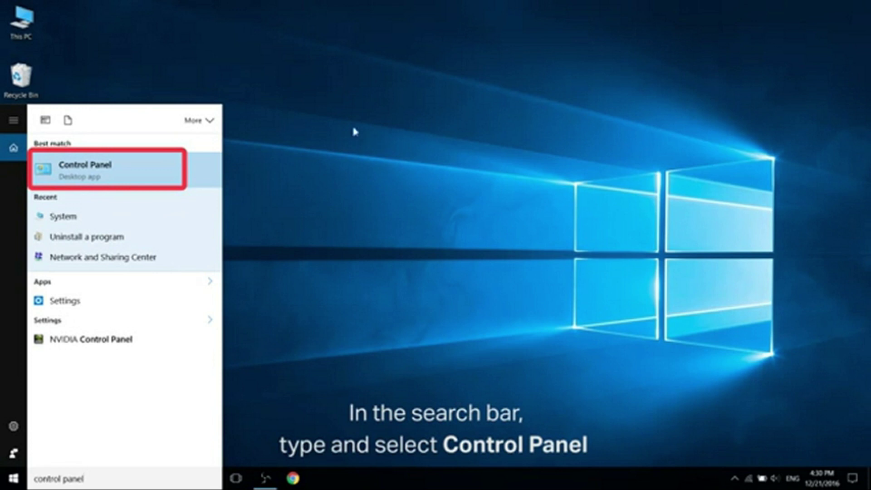
left_click(192, 172)
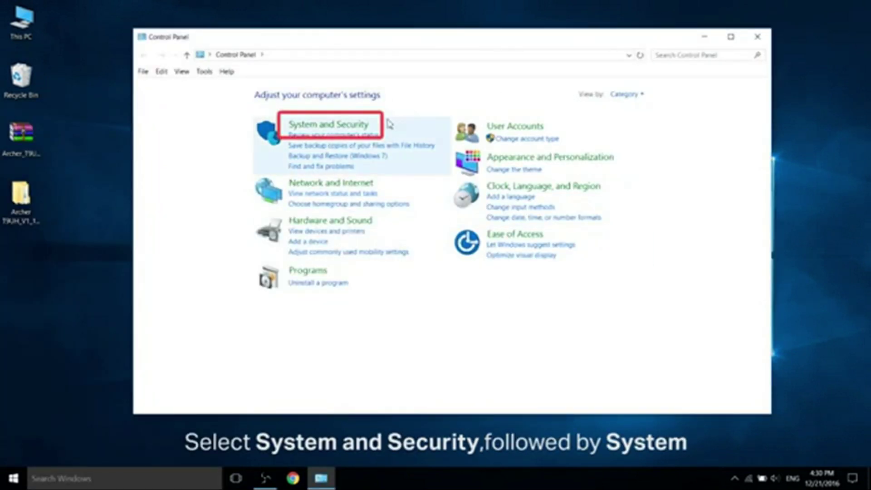
- Open System and Security, then the System page showing Windows 10 Pro 64-bit
left_click(366, 131)
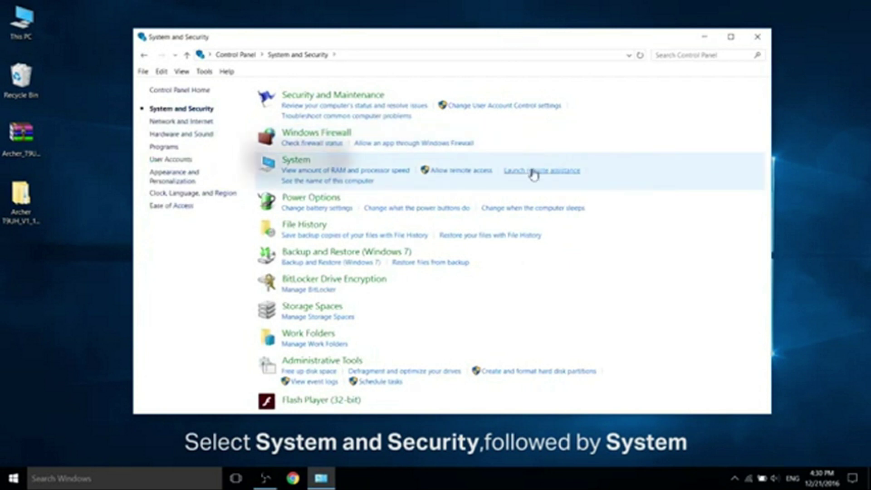
left_click(307, 166)
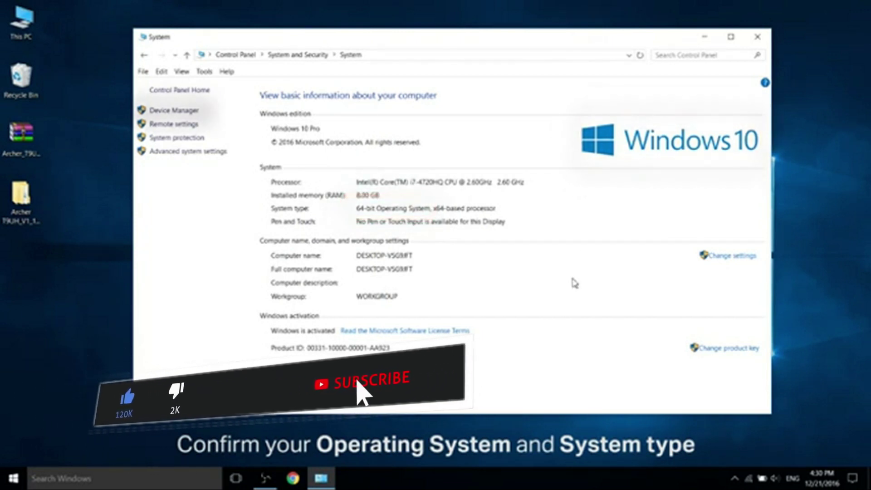
- Update TP-LINK Wireless USB Adapter #3's driver manually, choosing from the compatible drivers list
left_click(178, 113)
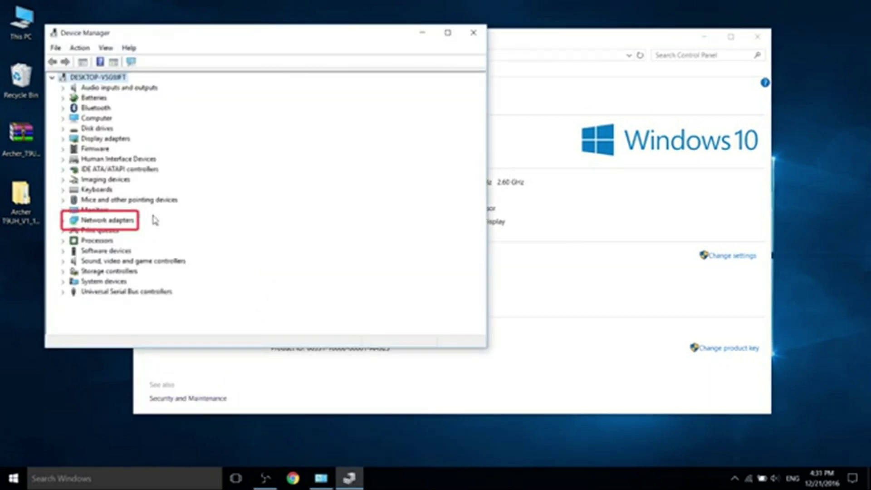
left_click(64, 222)
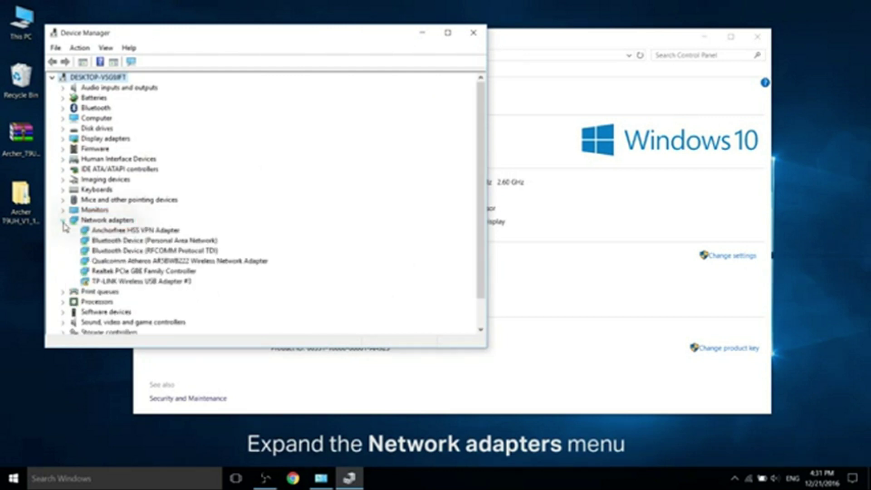
left_click(156, 282)
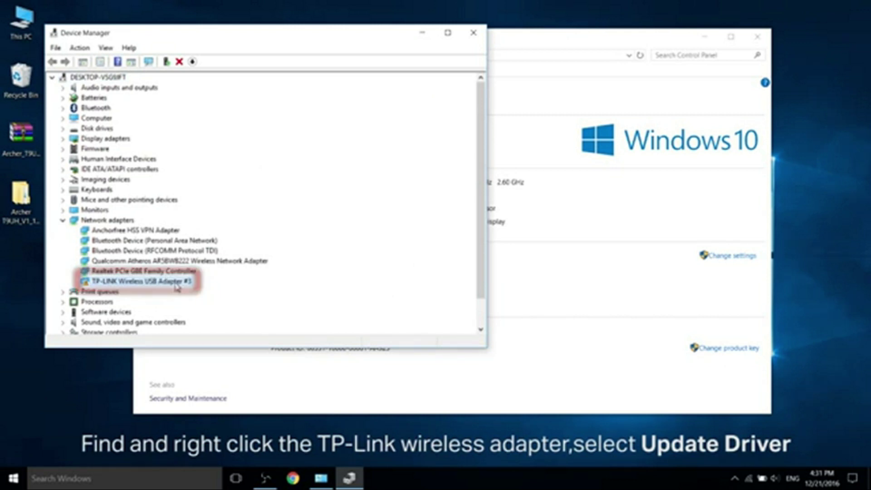
right_click(177, 282)
left_click(266, 291)
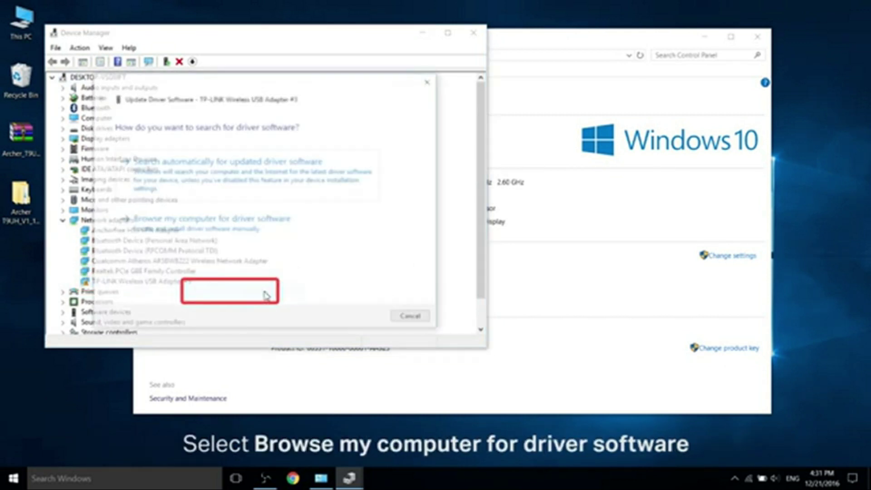
left_click(342, 240)
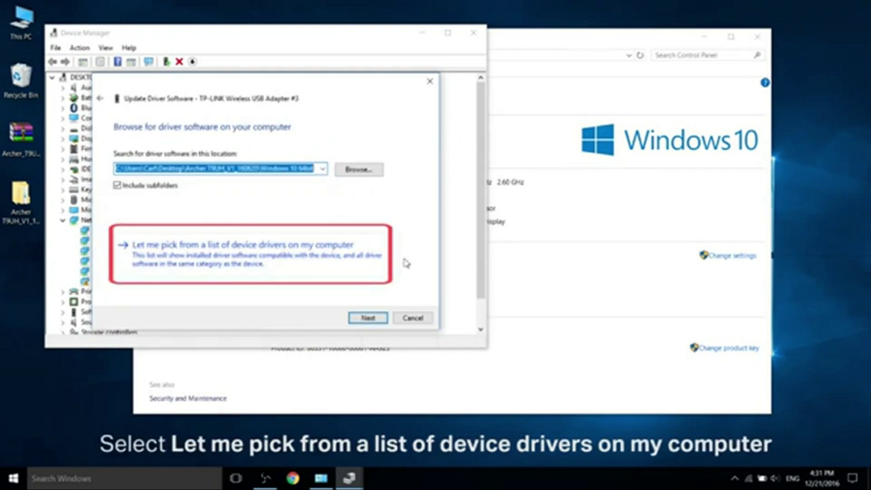
left_click(390, 271)
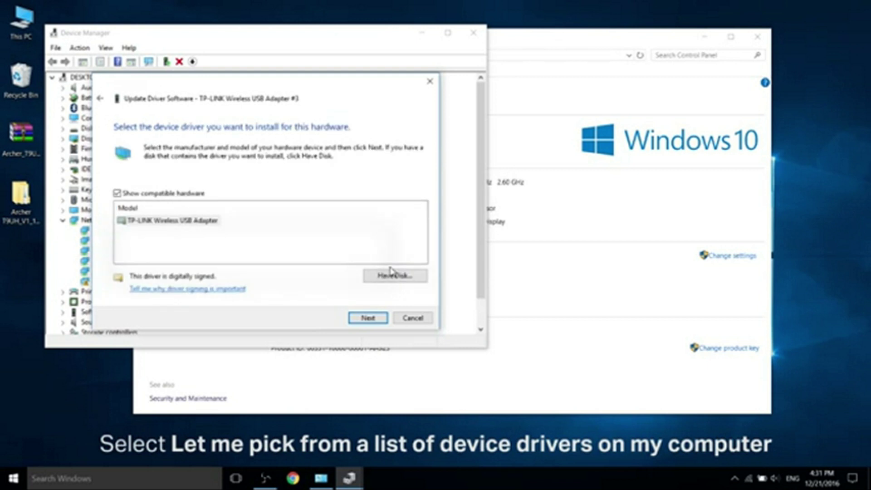
- Use Have Disk with netrtwlanu.inf from Desktop > Archer T9UH_V1_160620 > Windows 10 64bit
left_click(426, 281)
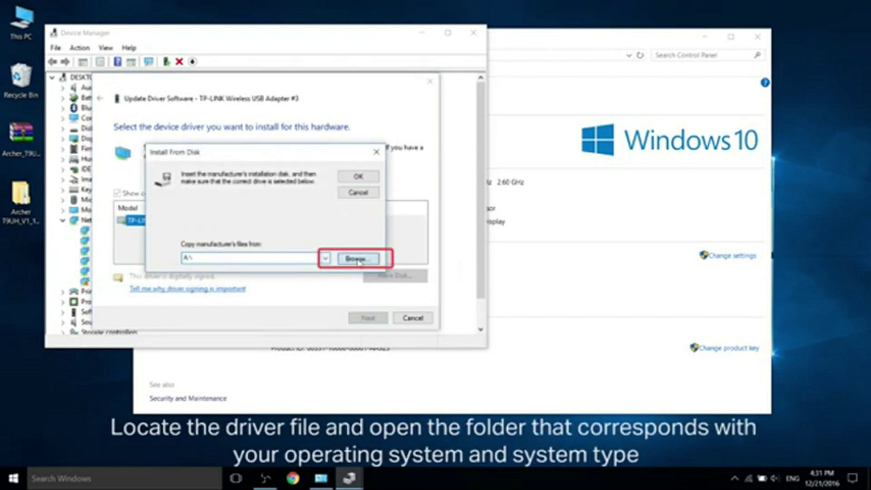
left_click(358, 261)
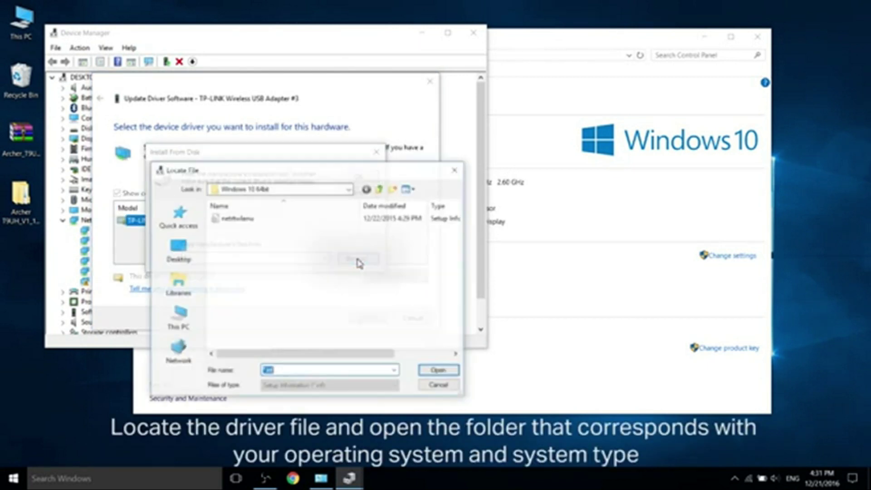
left_click(184, 258)
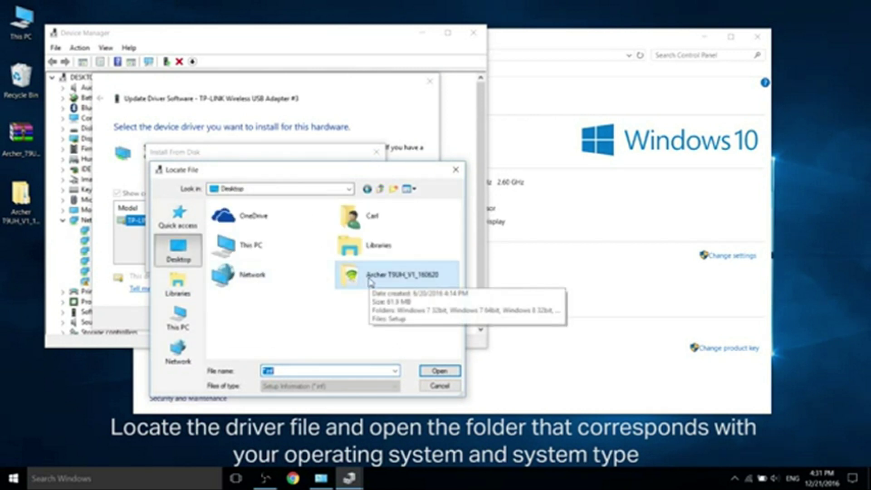
double_click(395, 283)
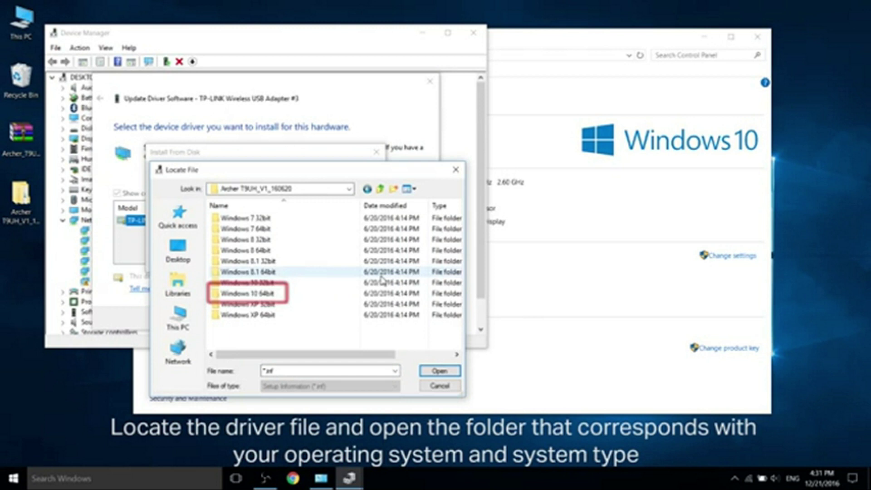
double_click(301, 293)
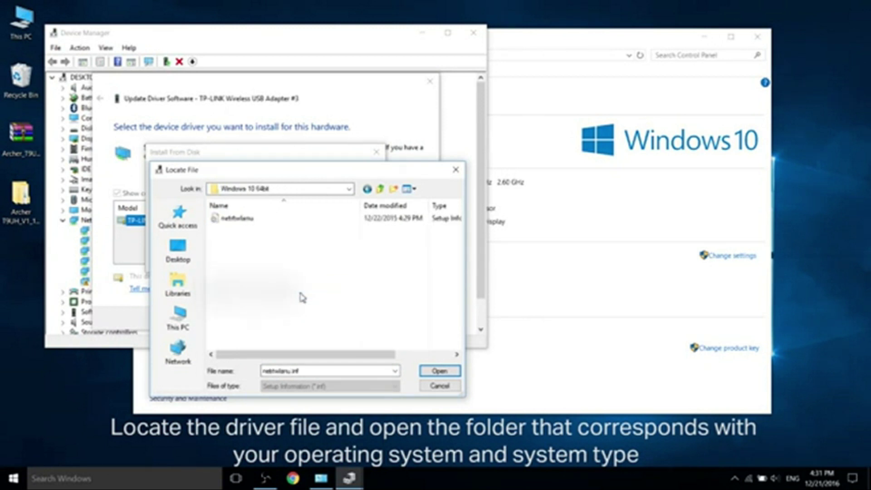
left_click(285, 226)
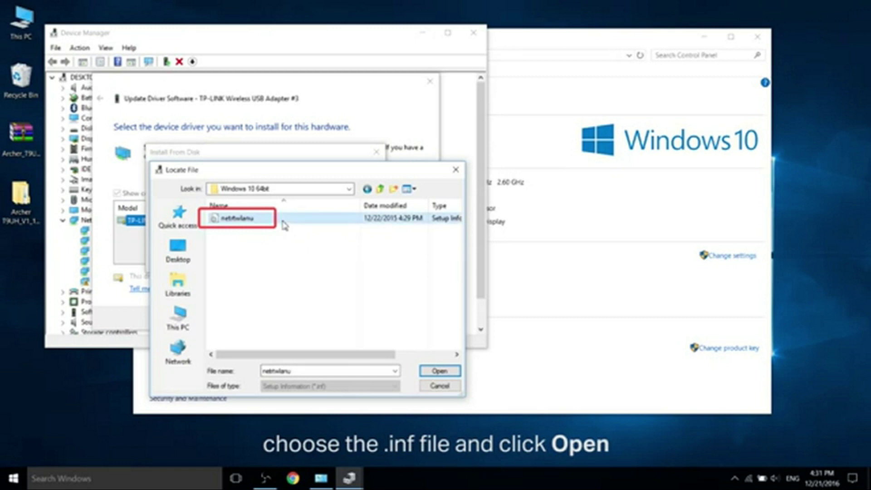
left_click(431, 372)
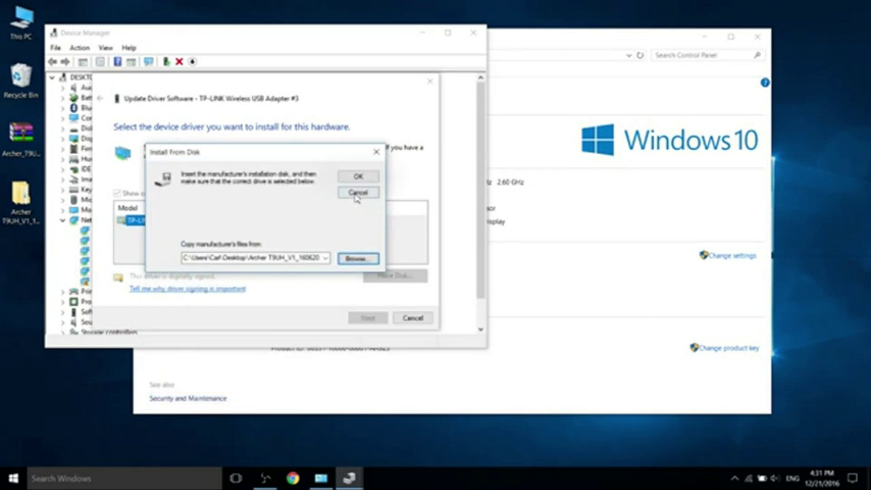
- Install the TP-LINK adapter driver from disk, then open the adapter's Properties
left_click(358, 176)
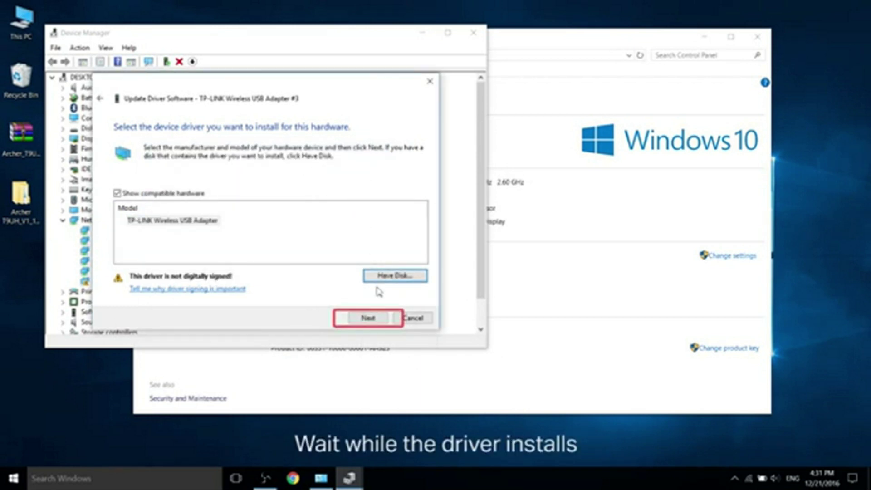
left_click(371, 318)
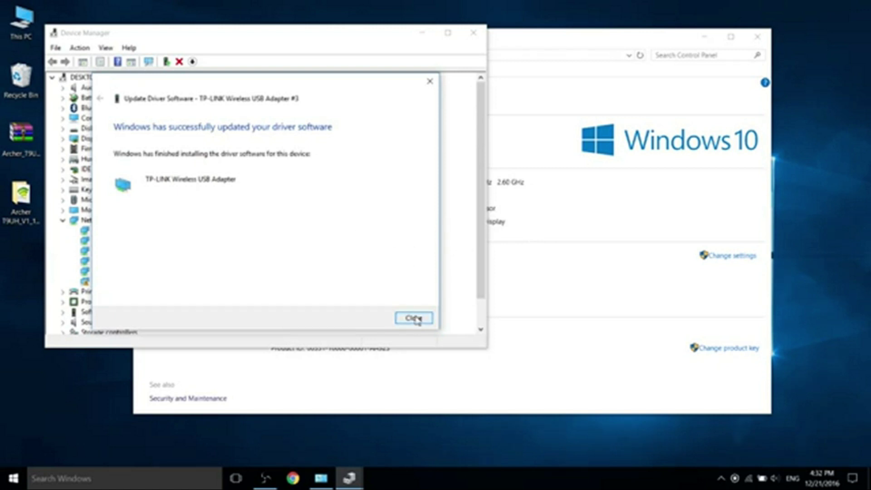
left_click(413, 318)
right_click(177, 282)
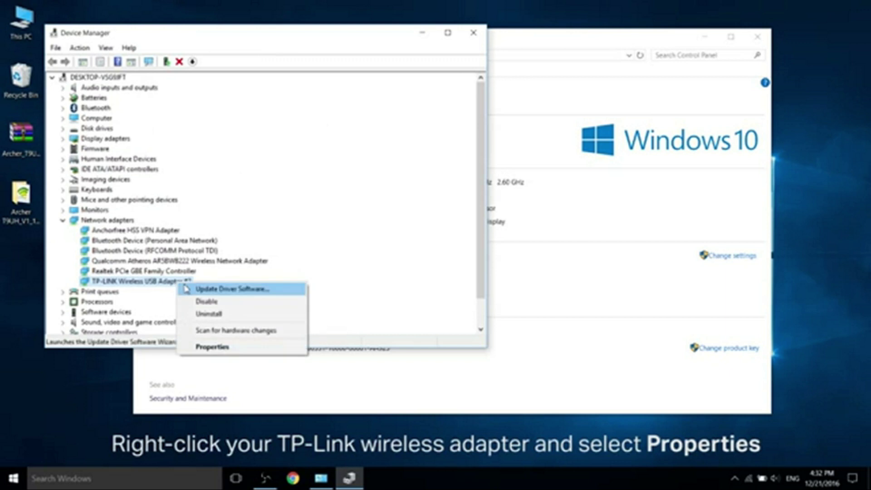
left_click(293, 347)
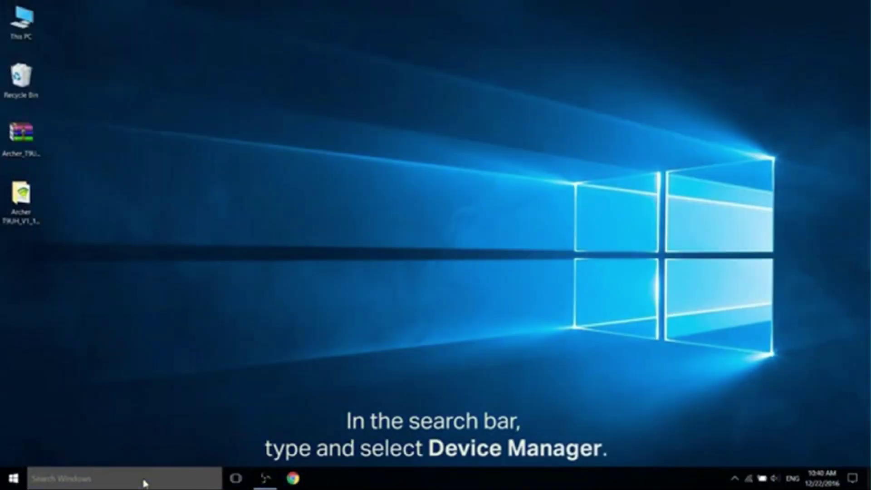
- Launch Device Manager from search and open TP-LINK Wireless USB Adapter #3's Properties under Network adapters
left_click(145, 483)
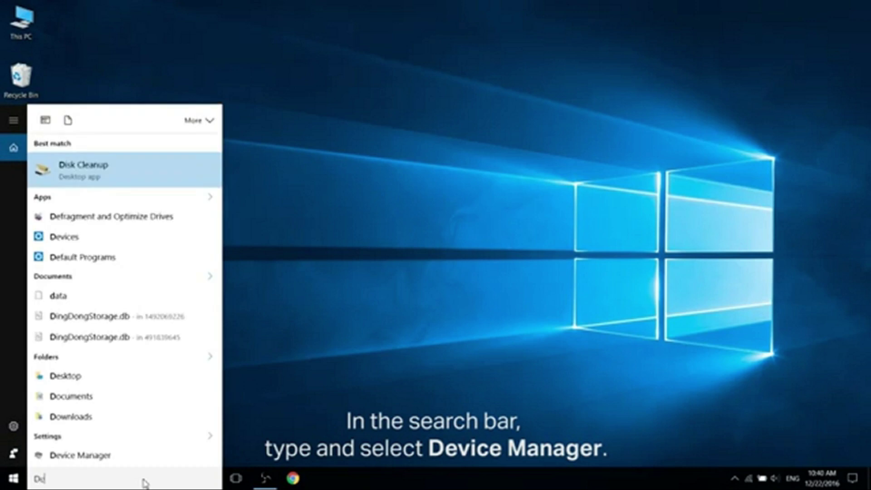
type("vice ma")
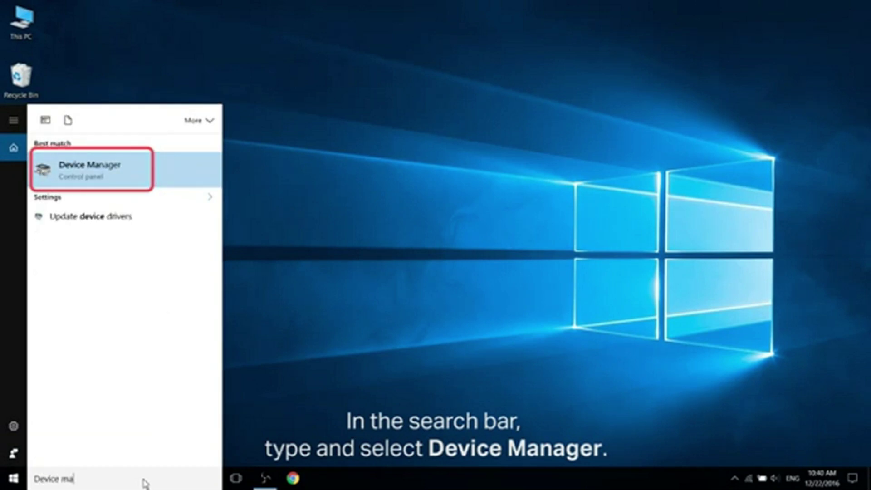
type("nager")
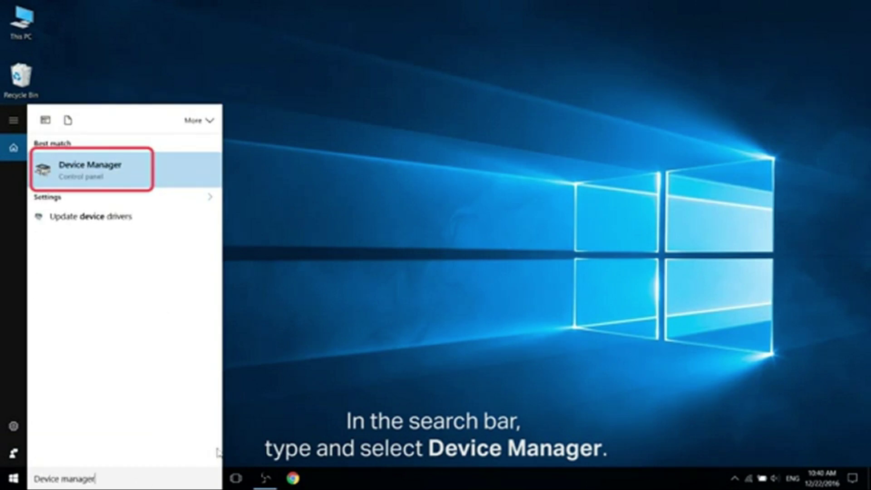
left_click(169, 182)
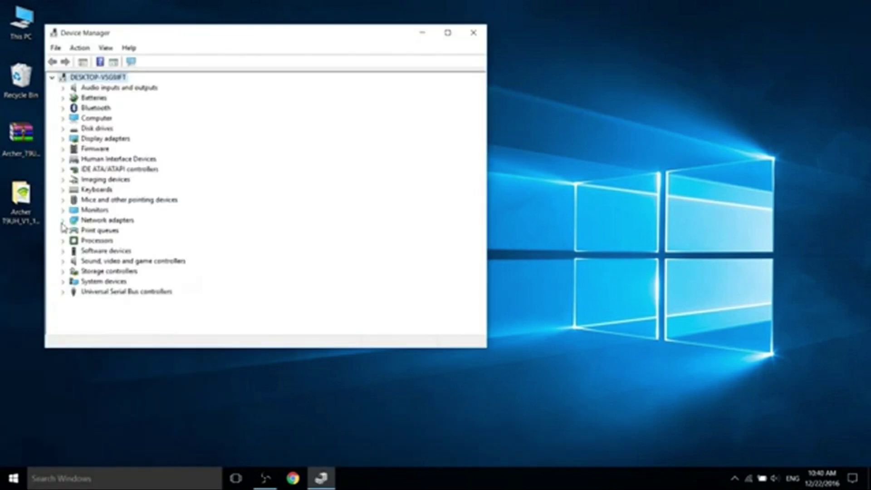
left_click(62, 221)
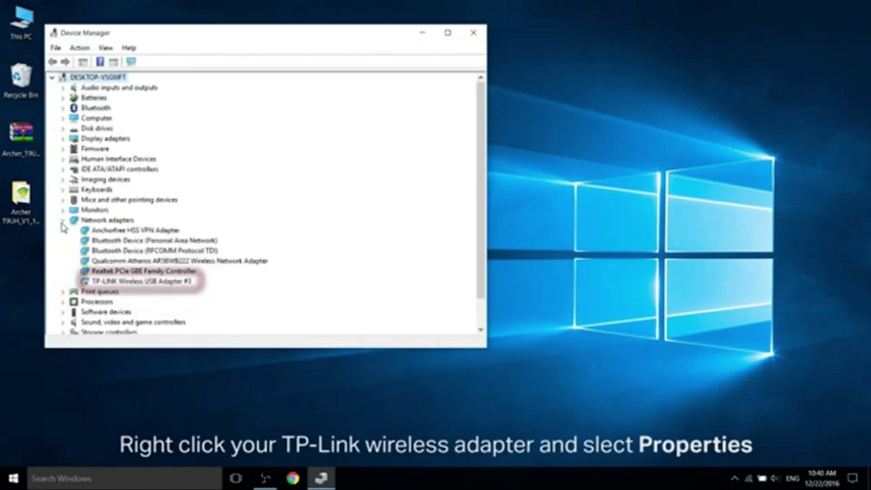
left_click(156, 282)
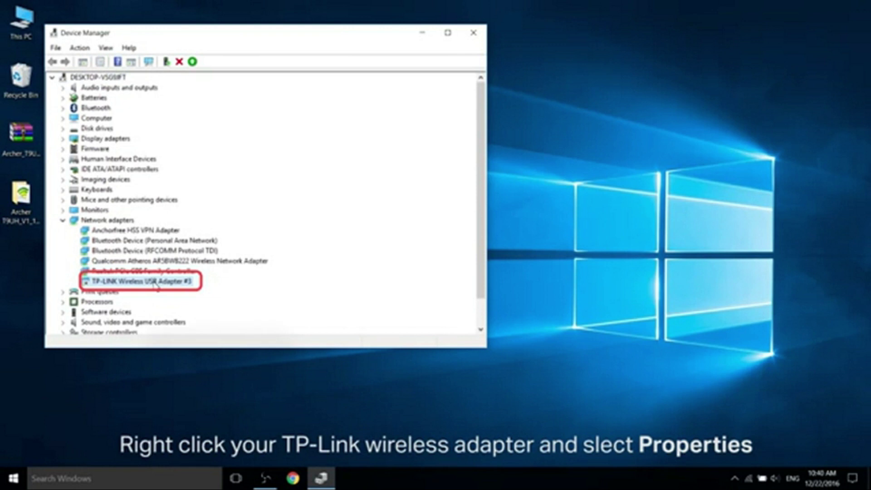
right_click(156, 283)
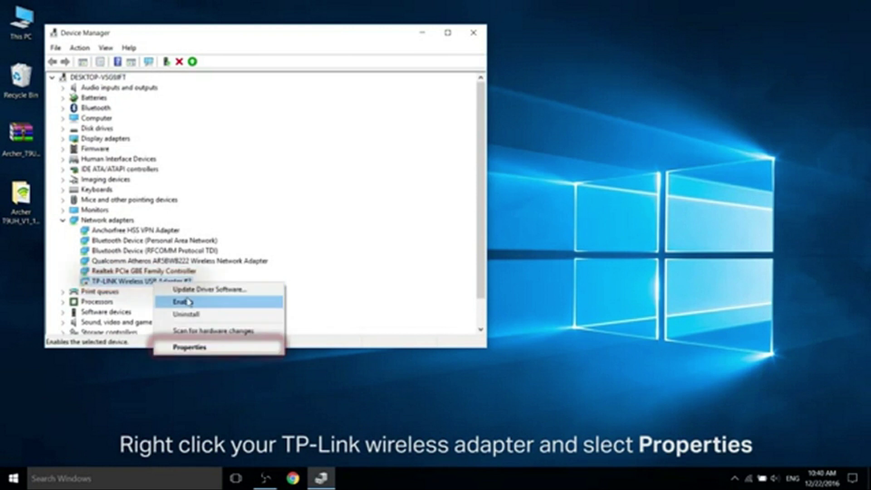
left_click(266, 355)
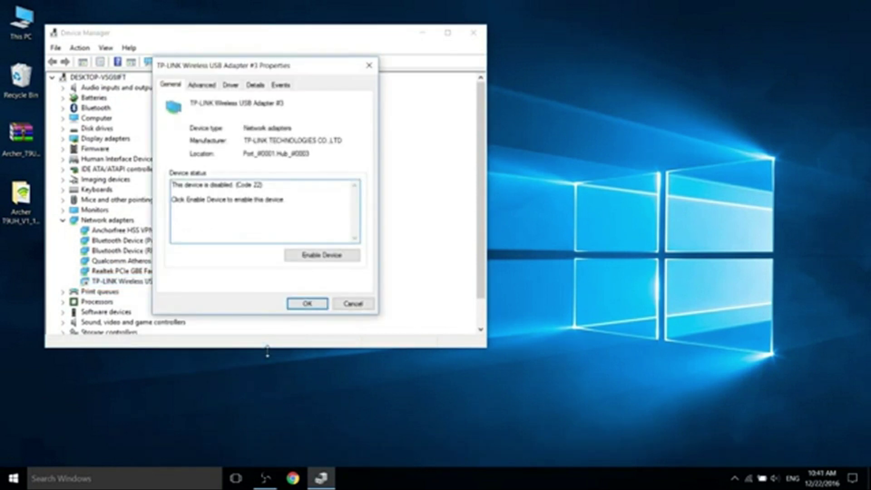
- Enable the disabled TP-LINK Wireless USB Adapter #3 through the Enable Device wizard
left_click(346, 261)
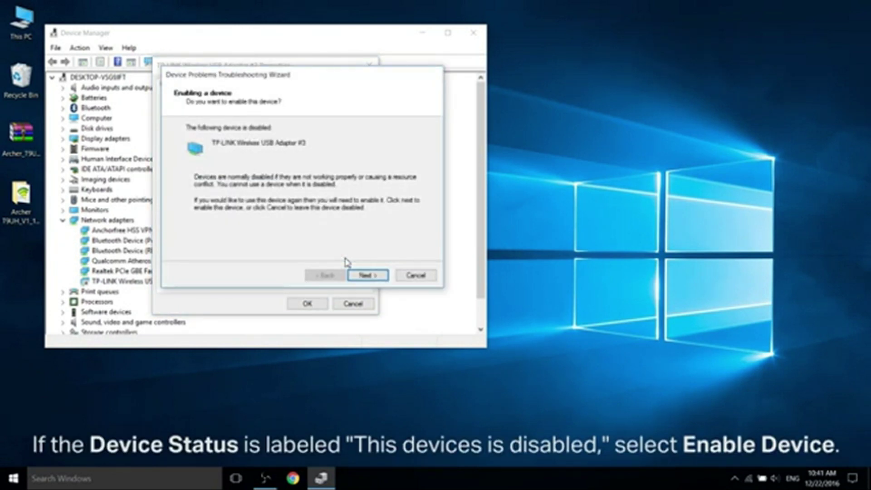
left_click(378, 279)
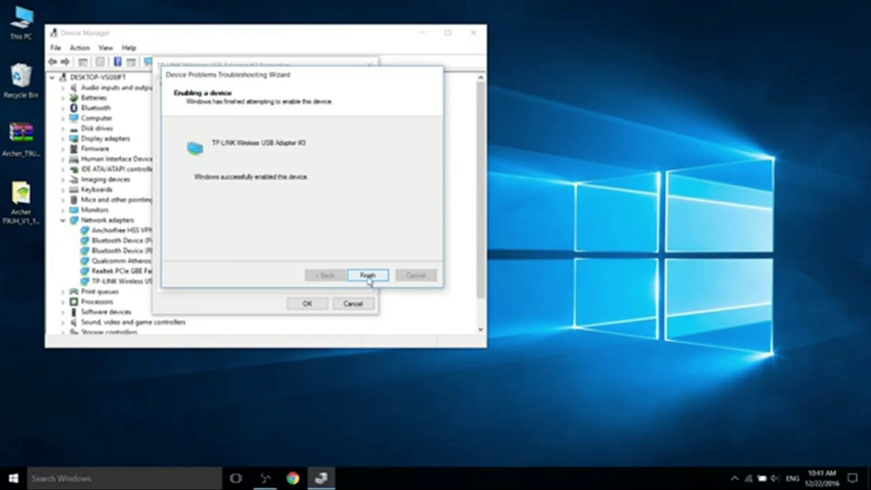
left_click(368, 275)
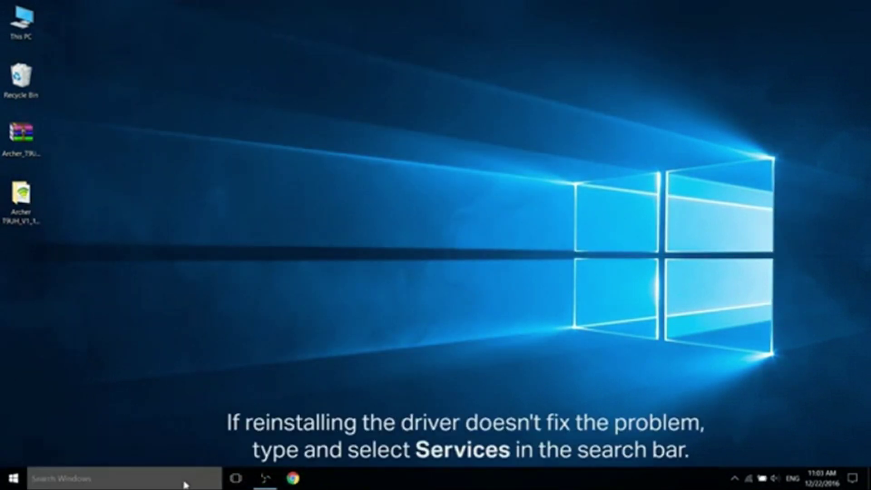
- Search for 'services' and launch the Services console
left_click(186, 480)
type("services")
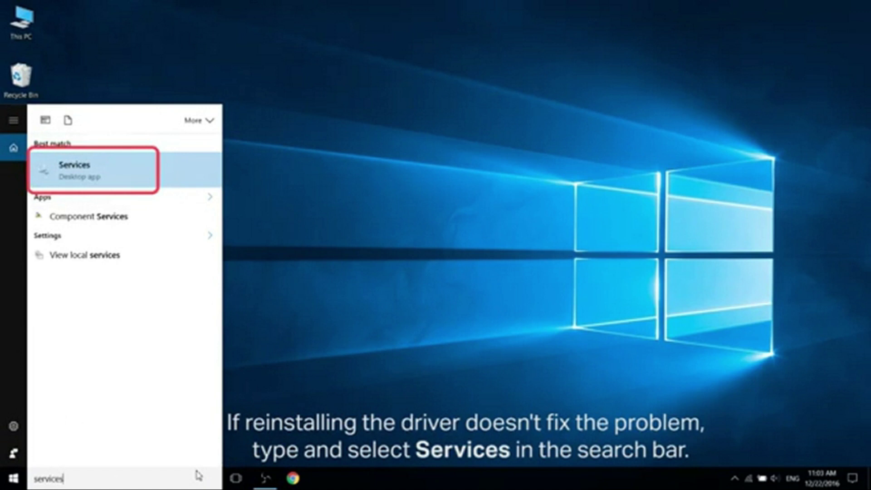
left_click(143, 173)
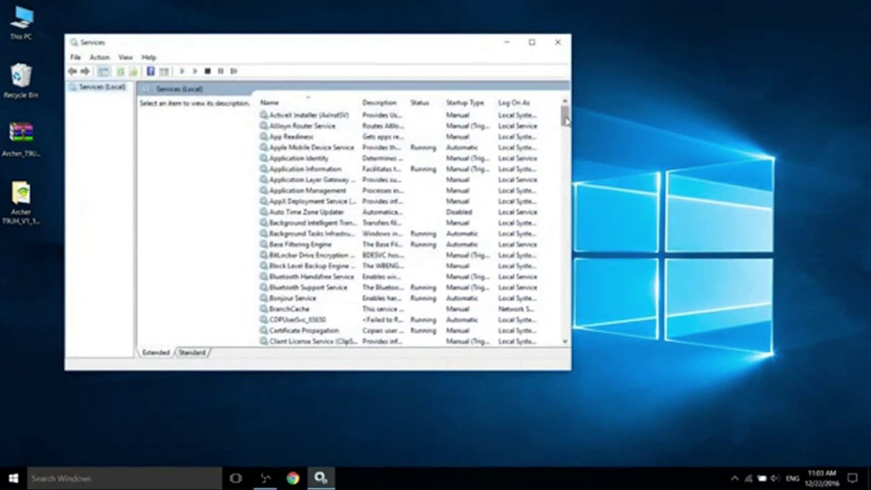
- Find WLAN AutoConfig in the services list and start it
left_click_drag(566, 119, 568, 320)
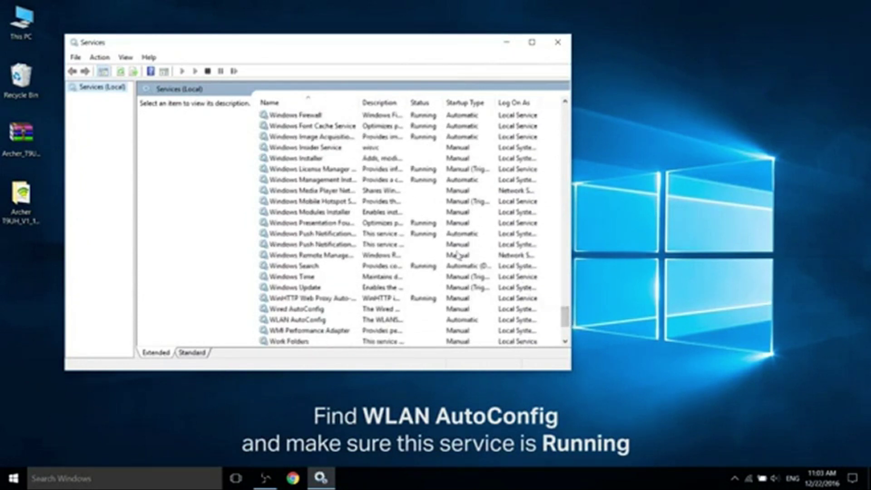
scroll(458, 255, "down", 3)
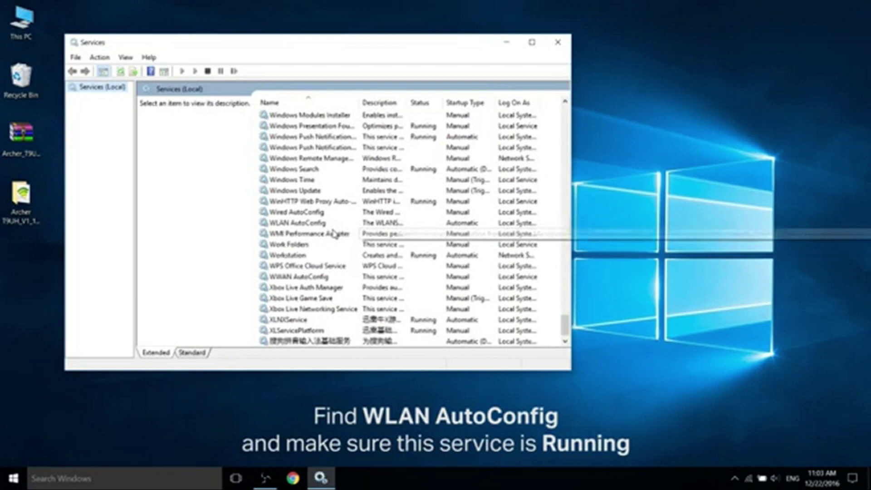
left_click(312, 224)
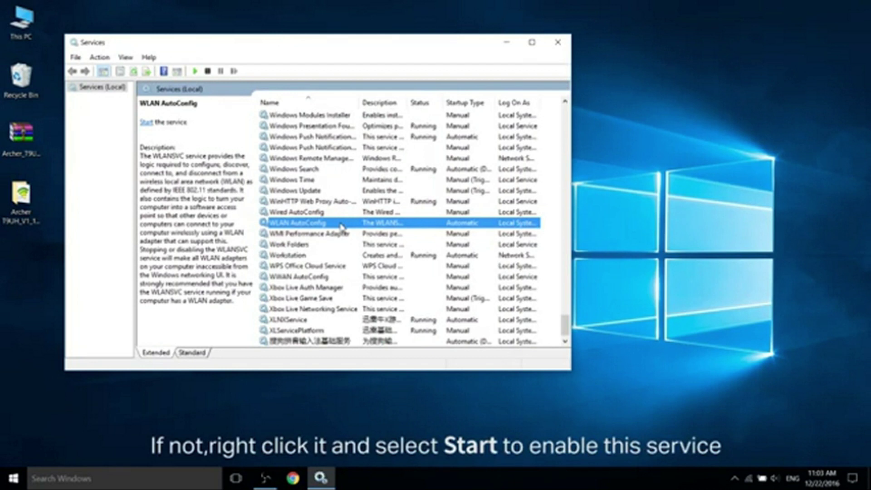
right_click(341, 226)
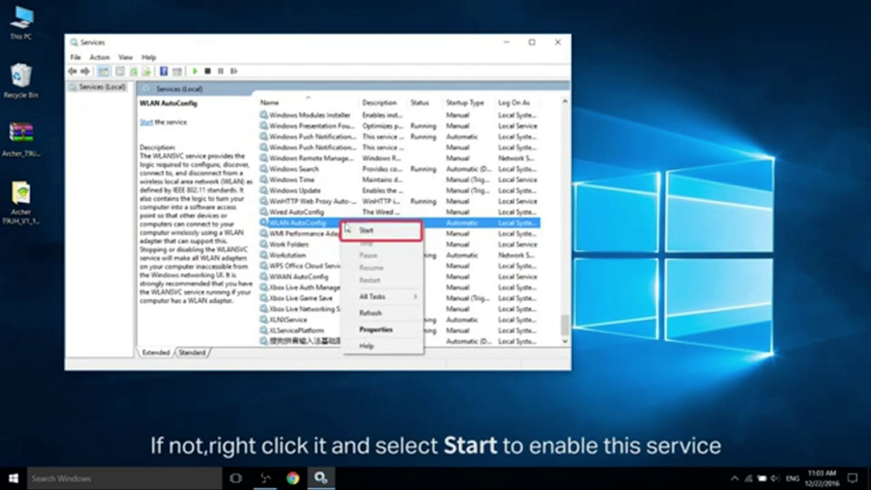
left_click(389, 234)
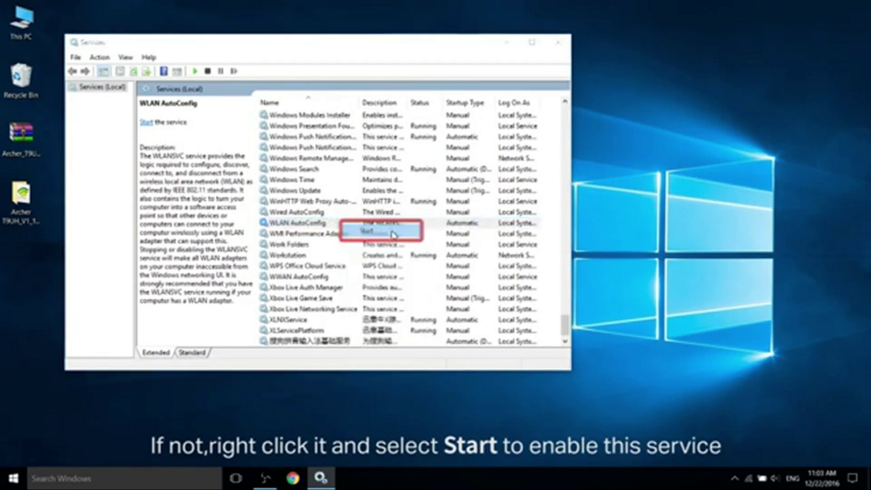